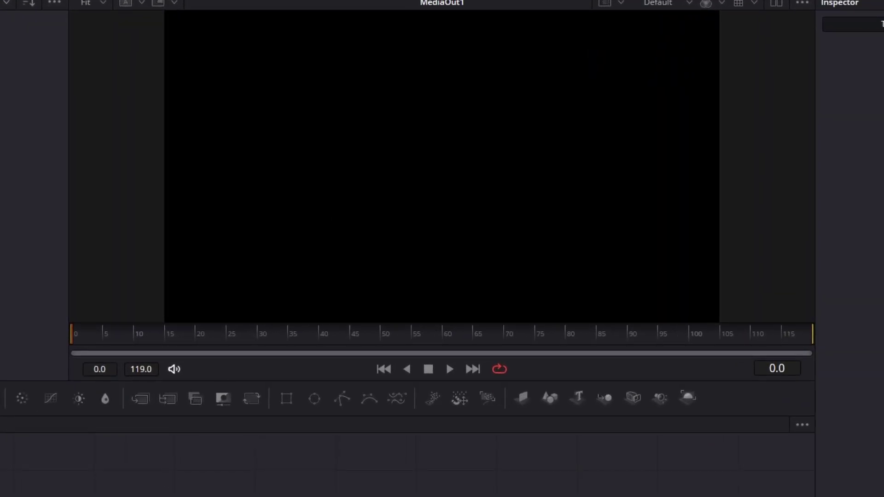
# Set the Background2 node's colour to white, with red, green and blue each at 1.0
pyautogui.click(169, 467)
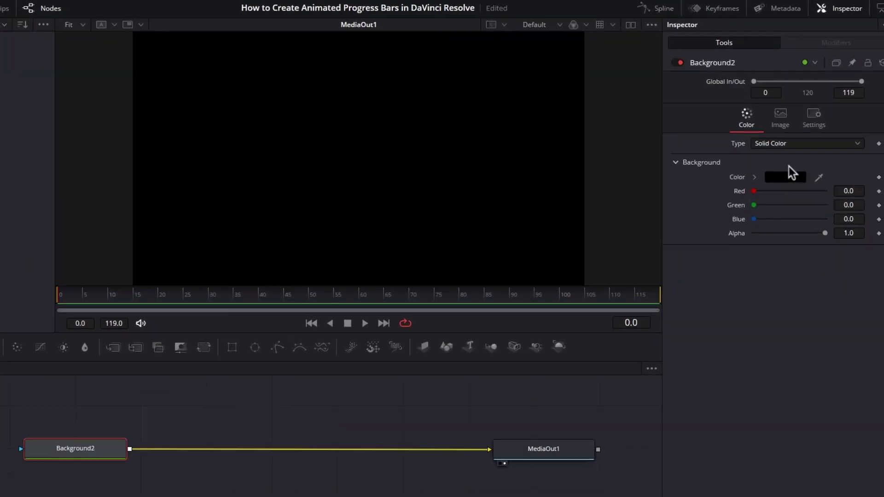
pyautogui.moveTo(738, 216); pyautogui.dragTo(826, 216)
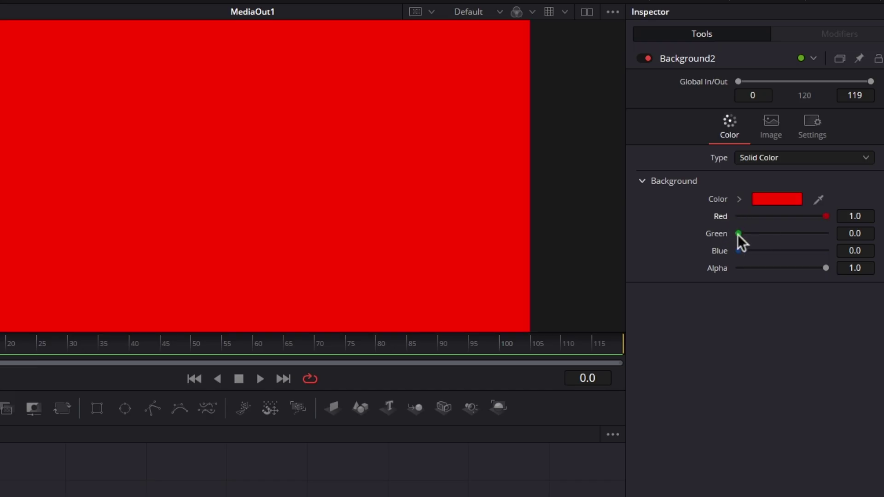
pyautogui.moveTo(738, 233); pyautogui.dragTo(827, 233)
pyautogui.moveTo(739, 250); pyautogui.dragTo(827, 250)
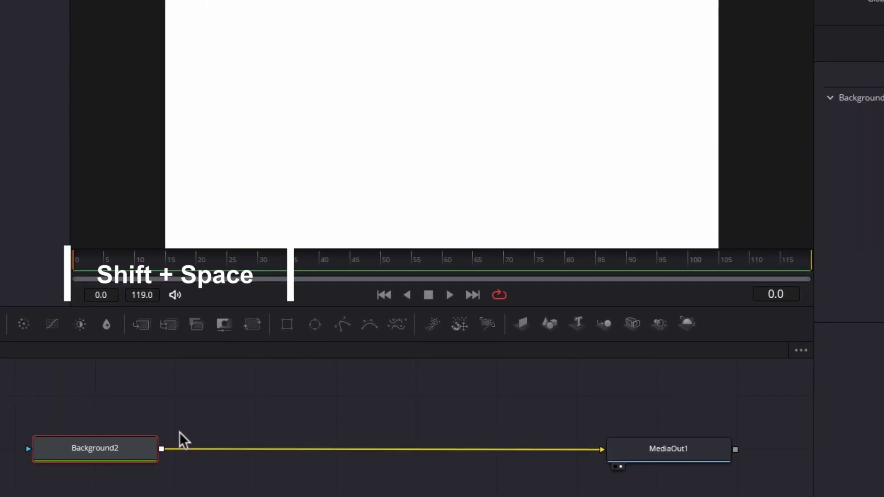
# Add a second Background node and connect its output to Background2's output so it merges over Background2
pyautogui.click(210, 405)
pyautogui.hotkey('shift', 'space')
pyautogui.write('bg')
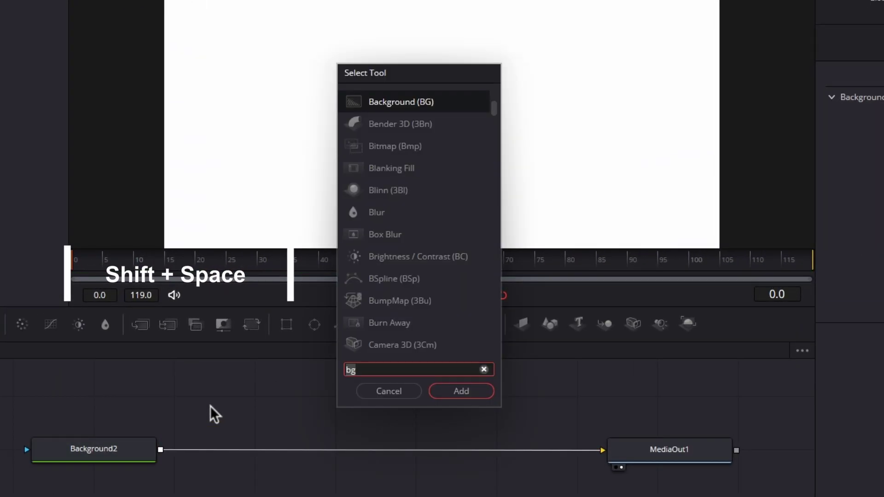
pyautogui.press('Return')
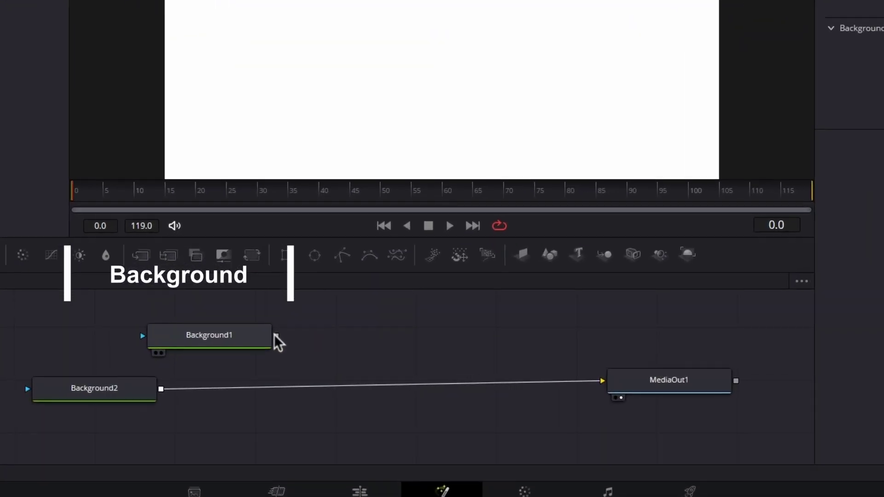
pyautogui.moveTo(322, 351); pyautogui.dragTo(240, 389)
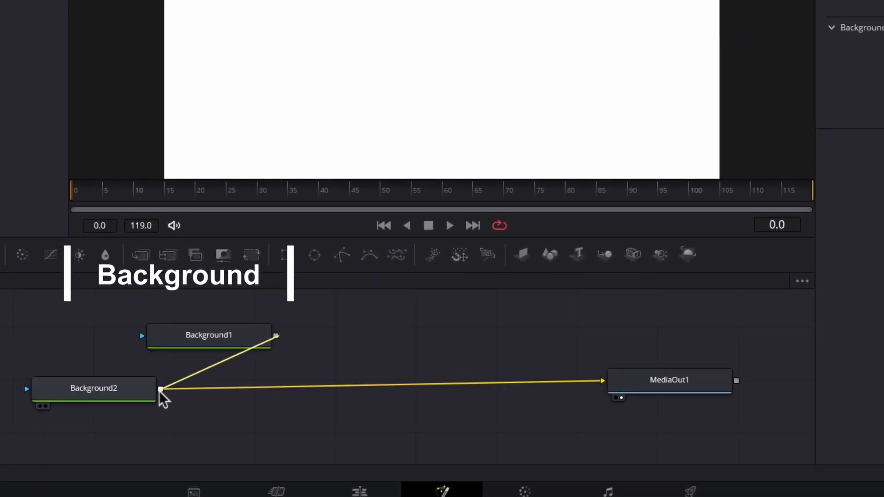
pyautogui.moveTo(161, 392); pyautogui.dragTo(160, 389)
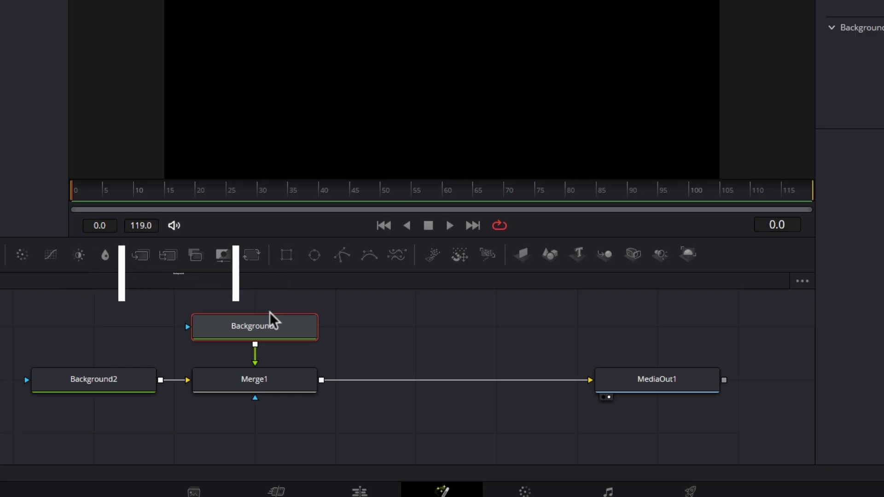
# Set the Background1 node's colour to pure green with the green value at 1.0
pyautogui.click(266, 328)
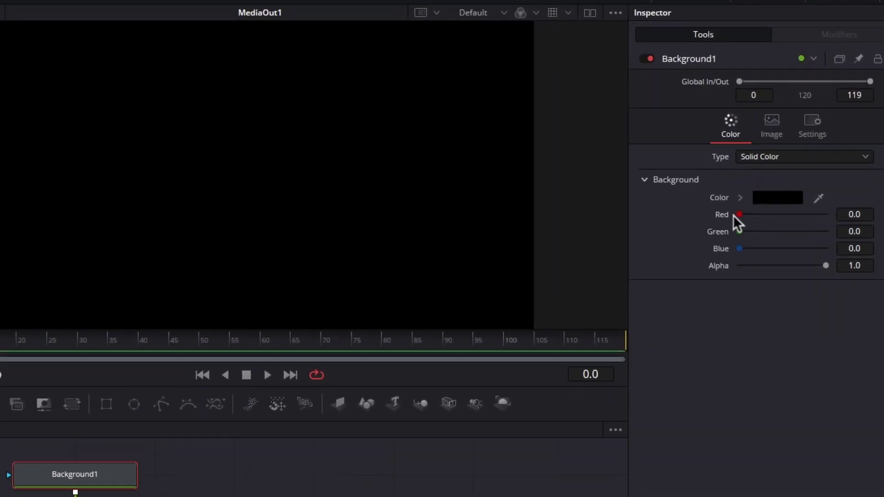
pyautogui.moveTo(738, 234); pyautogui.dragTo(826, 234)
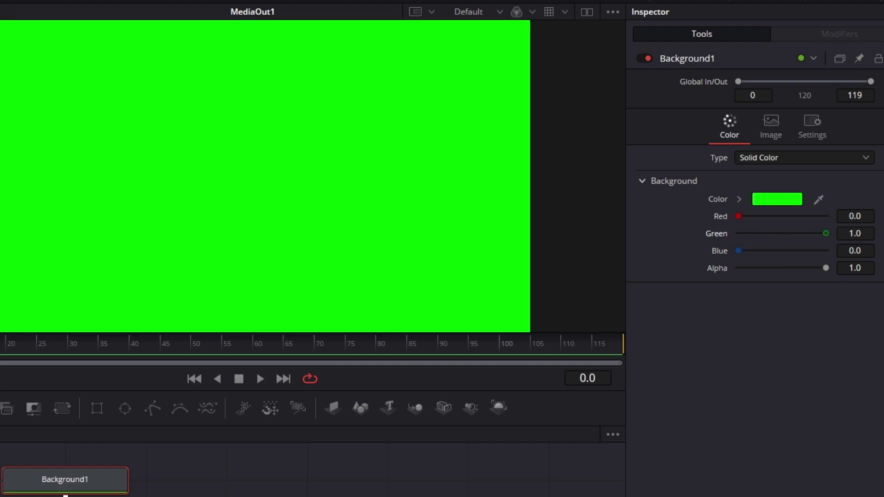
pyautogui.click(738, 199)
# Mask Background2 with a new Rectangle shaped as a rounded bar: width 0.882, height 0.055, corner radius 1.0
pyautogui.hotkey('shift', 'space')
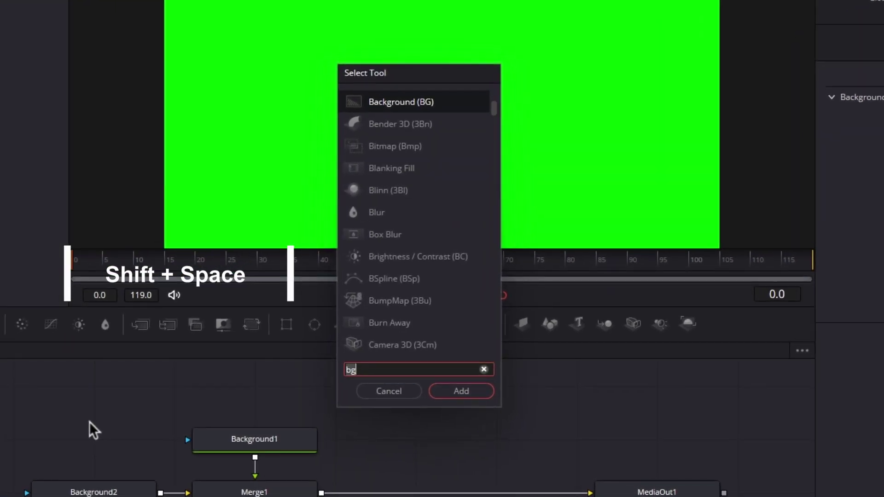
pyautogui.write('rec')
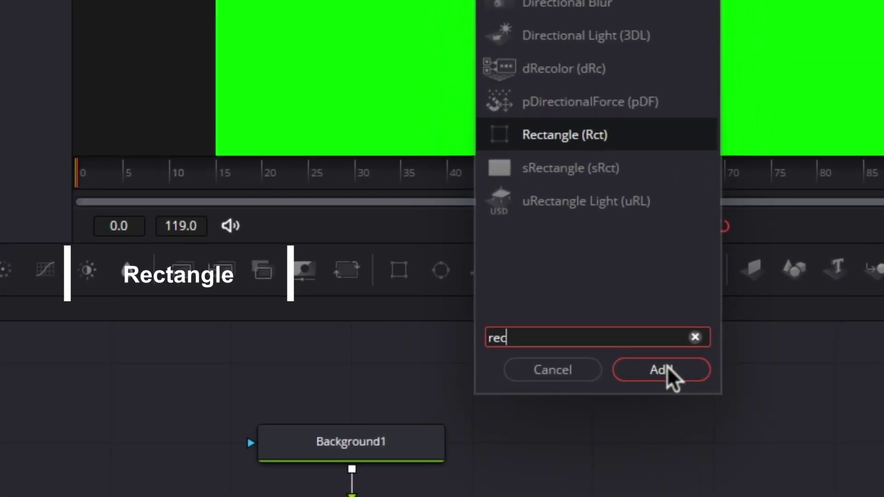
pyautogui.click(667, 369)
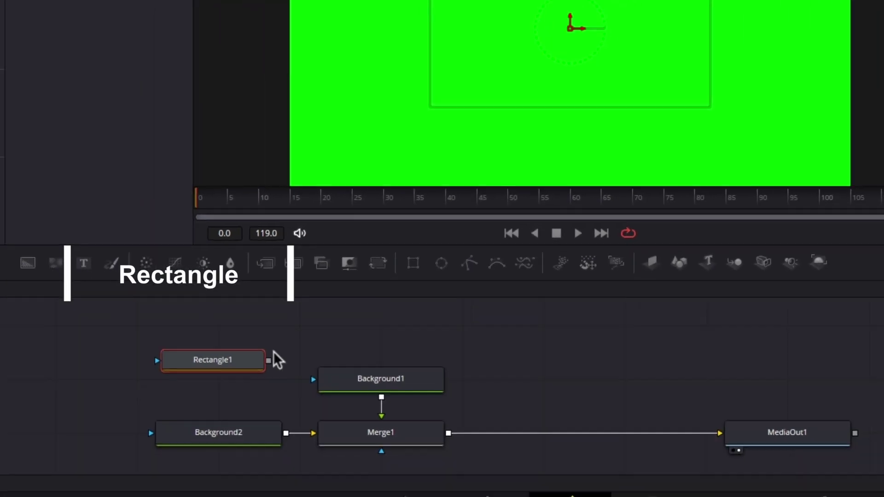
pyautogui.moveTo(270, 360); pyautogui.dragTo(201, 432)
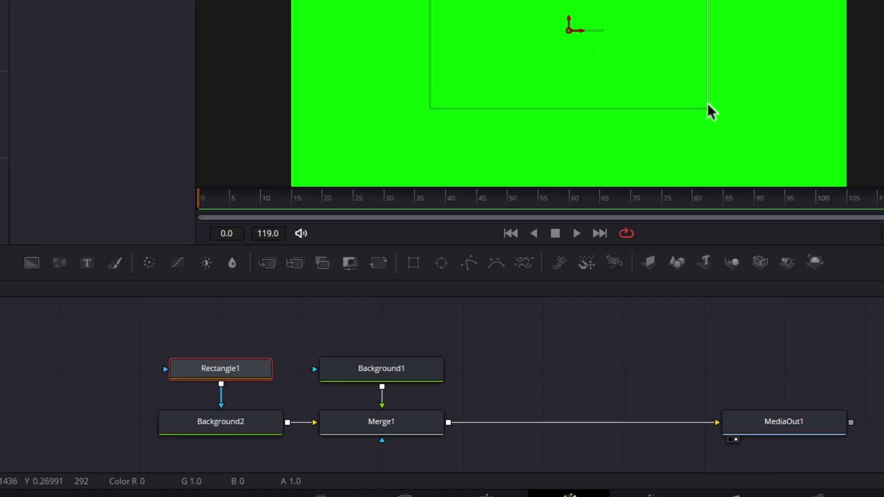
pyautogui.moveTo(785, 209); pyautogui.dragTo(816, 298)
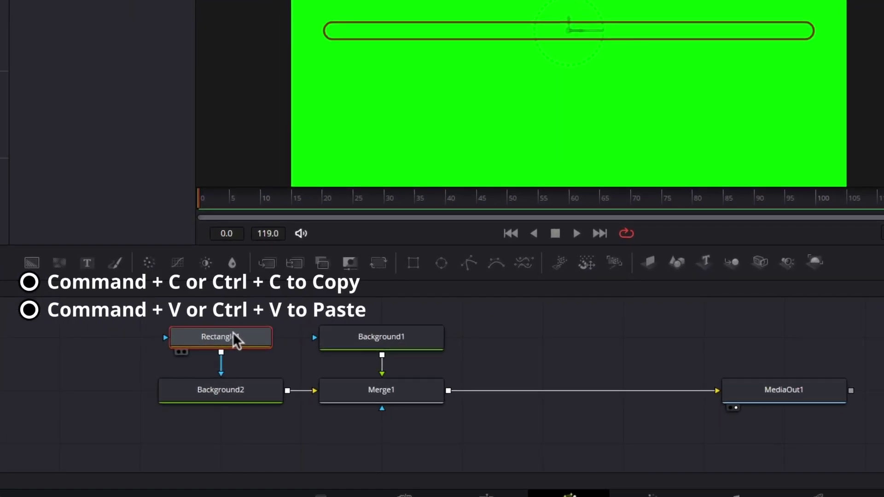
# Paste a copy of Rectangle1, connect it as Merge1's mask and set the copy's border width to -0.019
pyautogui.hotkey('ctrl', 'v')
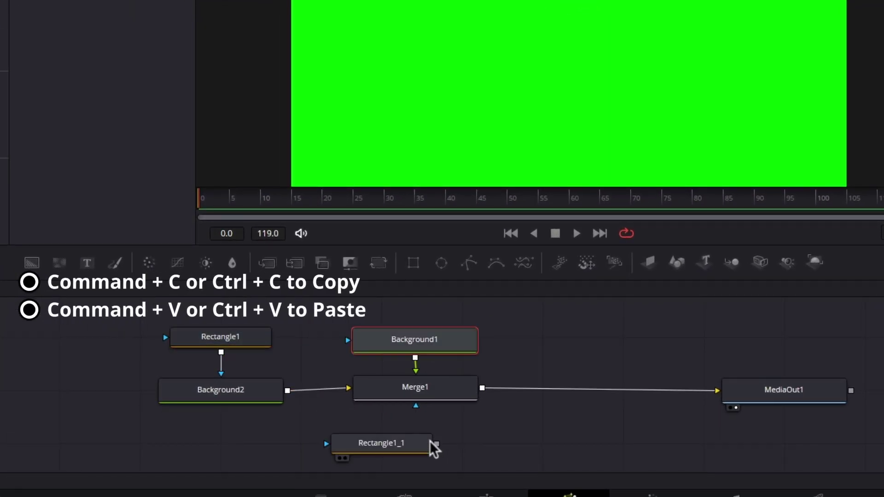
pyautogui.moveTo(440, 444); pyautogui.dragTo(415, 405)
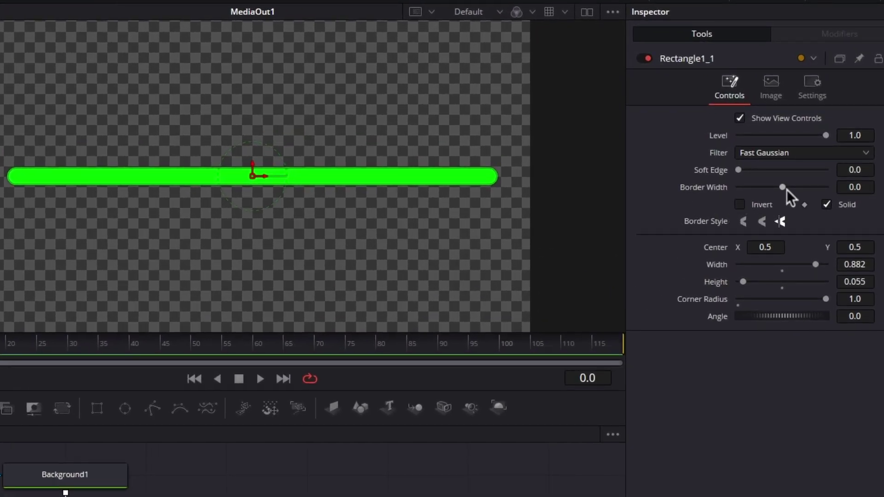
pyautogui.moveTo(780, 184); pyautogui.dragTo(776, 182)
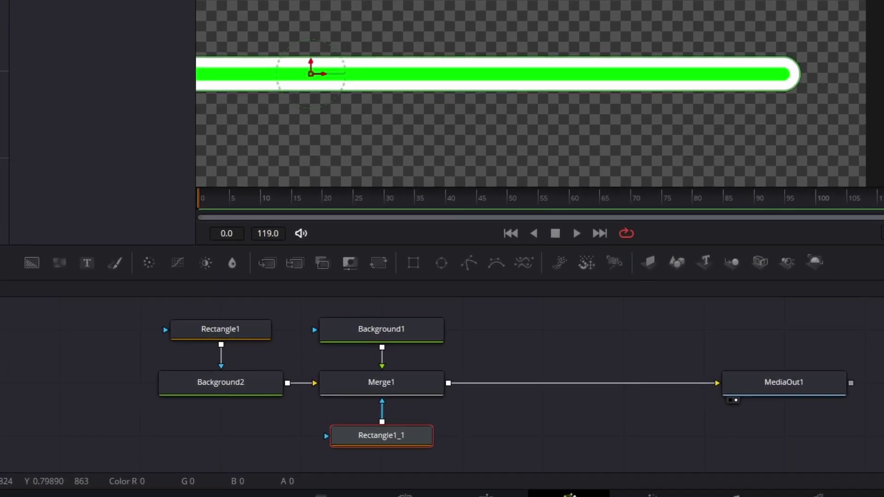
# Paste the Rectangle1_1 node as a linked instance
pyautogui.hotkey('ctrl', 'f')
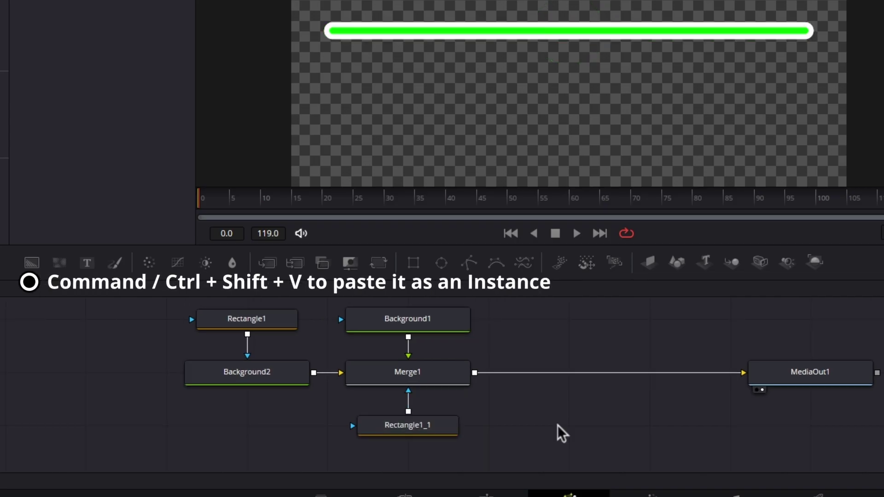
pyautogui.hotkey('ctrl', 'shift', 'v')
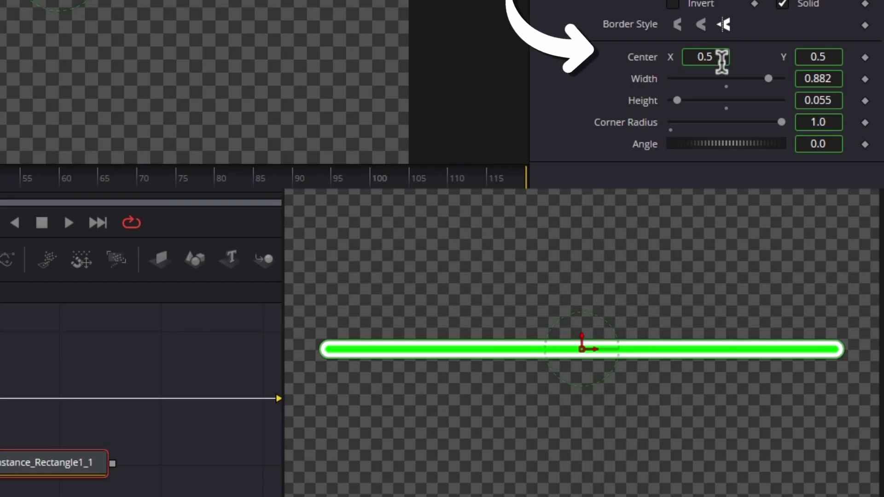
pyautogui.moveTo(722, 60); pyautogui.dragTo(721, 60)
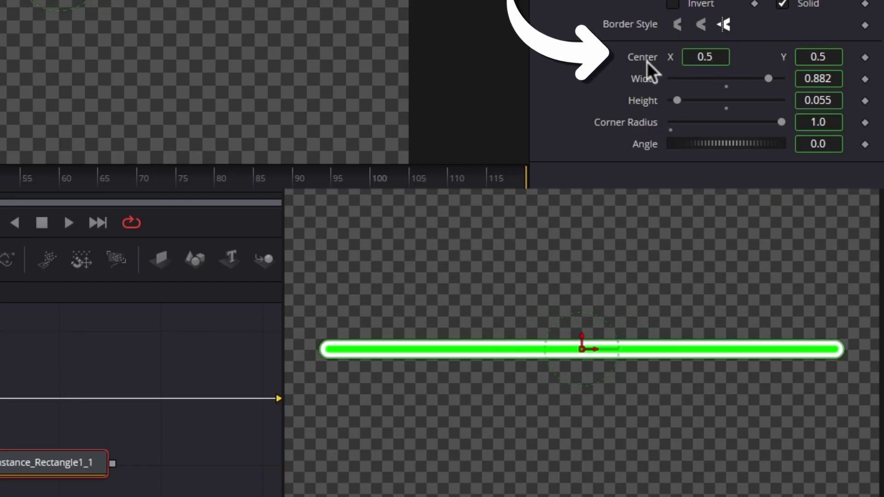
pyautogui.doubleClick(648, 86)
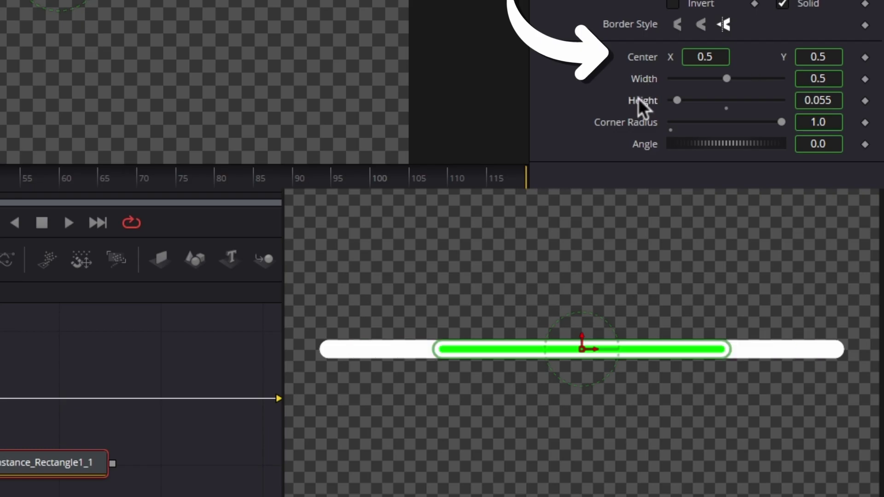
pyautogui.doubleClick(638, 98)
pyautogui.hotkey('ctrl', 'z')
pyautogui.hotkey('ctrl', 'z')
pyautogui.hotkey('ctrl', 'z')
# Connect the instance of Rectangle1_1 to Background1 as its mask
pyautogui.moveTo(115, 478); pyautogui.dragTo(176, 458)
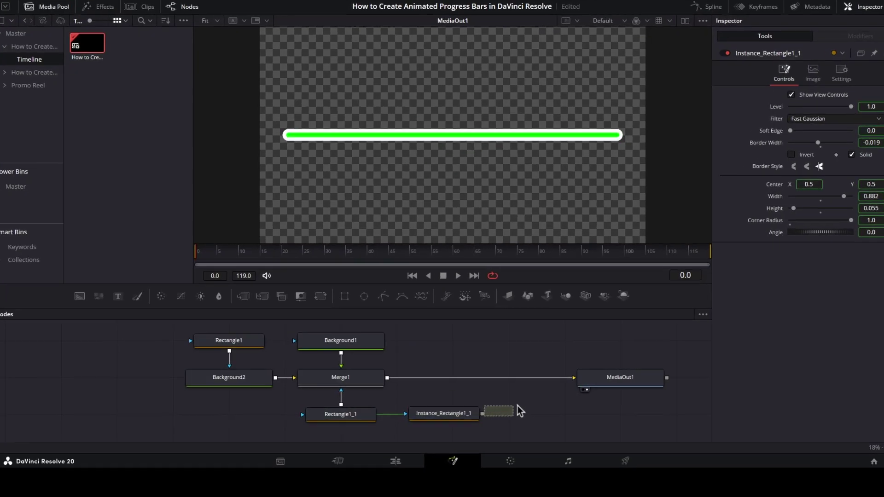
pyautogui.moveTo(518, 405); pyautogui.dragTo(519, 405)
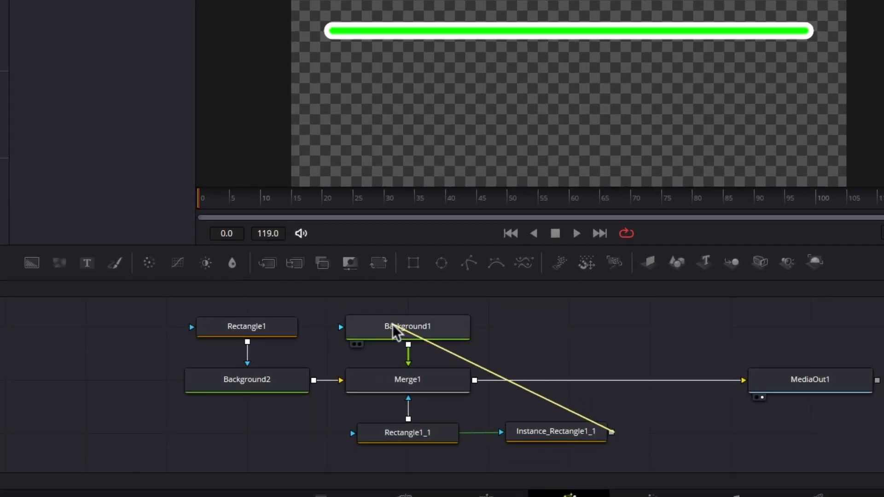
pyautogui.moveTo(393, 324); pyautogui.dragTo(397, 322)
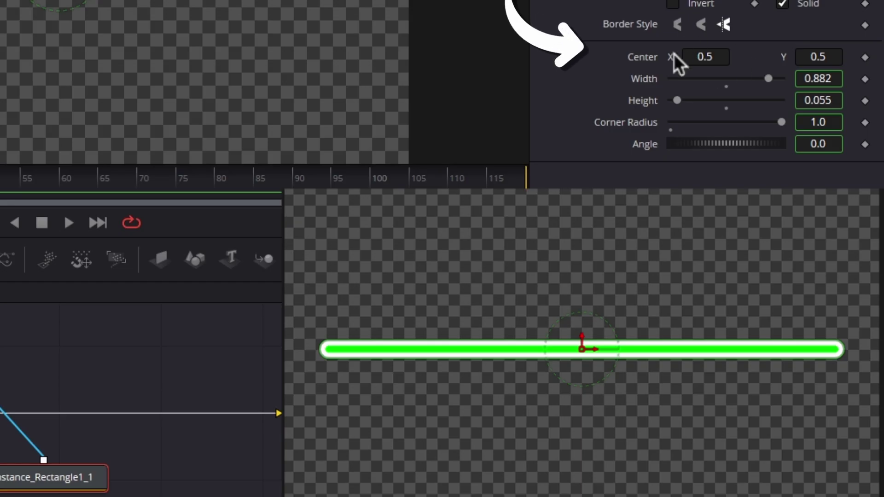
# Keyframe the instance rectangle's Center at frame 0 and set its X to -0.398, moving the green fill out of the bar
pyautogui.write('445')
pyautogui.press('Return')
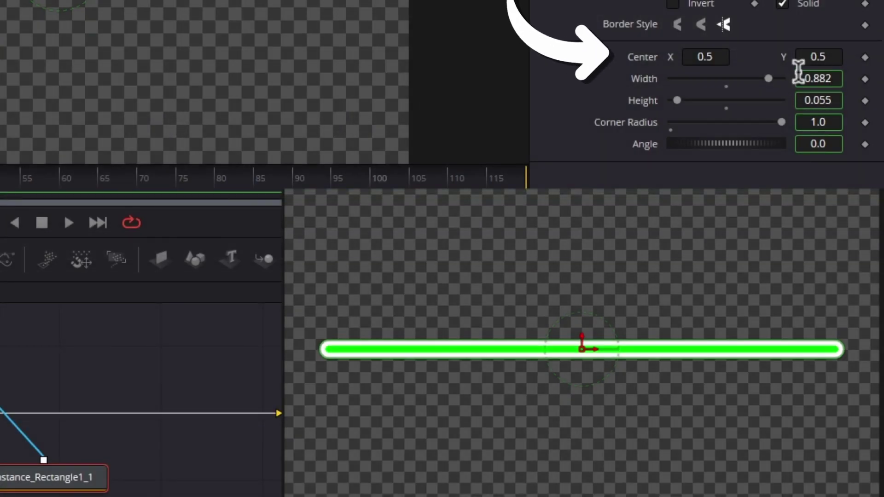
pyautogui.click(866, 57)
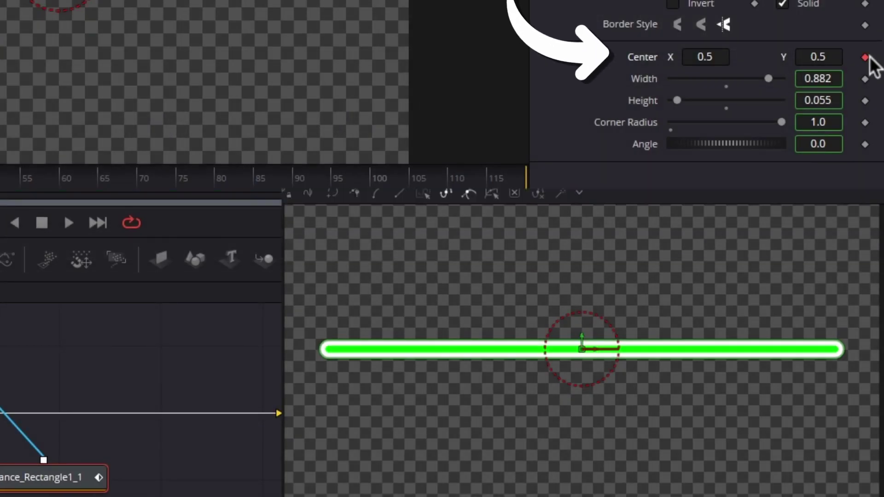
pyautogui.moveTo(719, 60); pyautogui.dragTo(717, 61)
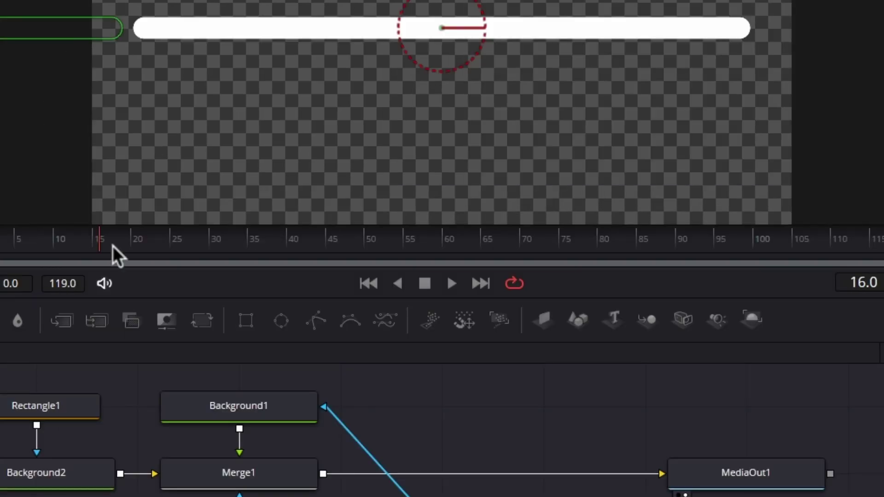
# Keyframe the instance rectangle's Center at frame 70 with X set to 0.5
pyautogui.moveTo(482, 248); pyautogui.dragTo(511, 256)
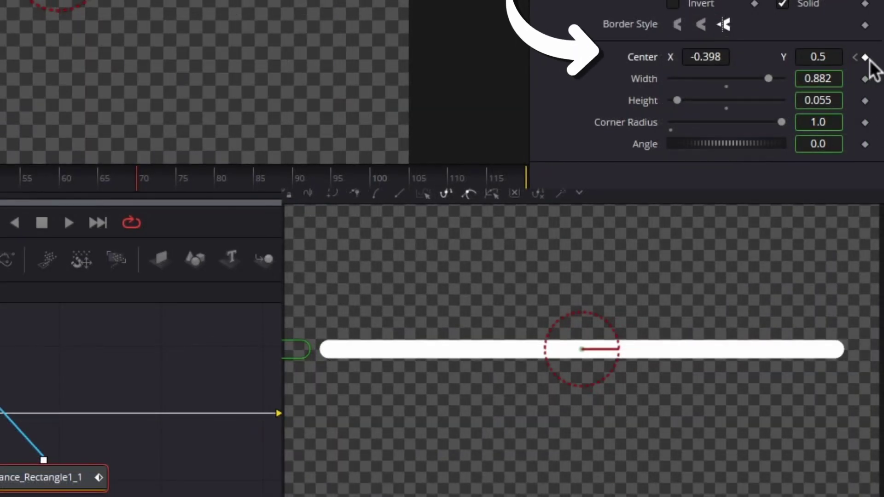
pyautogui.moveTo(706, 57); pyautogui.dragTo(710, 57)
pyautogui.doubleClick(713, 56)
pyautogui.write('0.5')
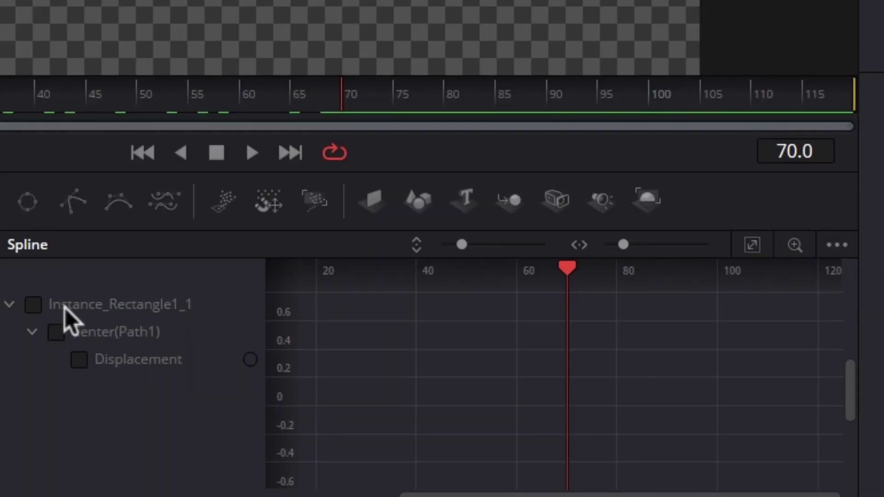
# Show the instance rectangle's displacement curve fitted in the Spline editor and apply Out Cubic easing to all its keyframes
pyautogui.click(33, 305)
pyautogui.click(753, 246)
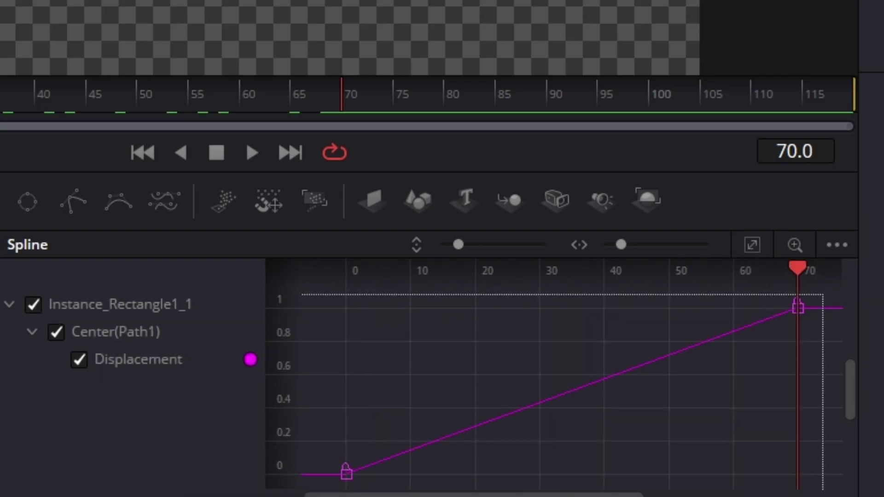
pyautogui.hotkey('ctrl', 'a')
pyautogui.rightClick(461, 369)
pyautogui.moveTo(518, 32)
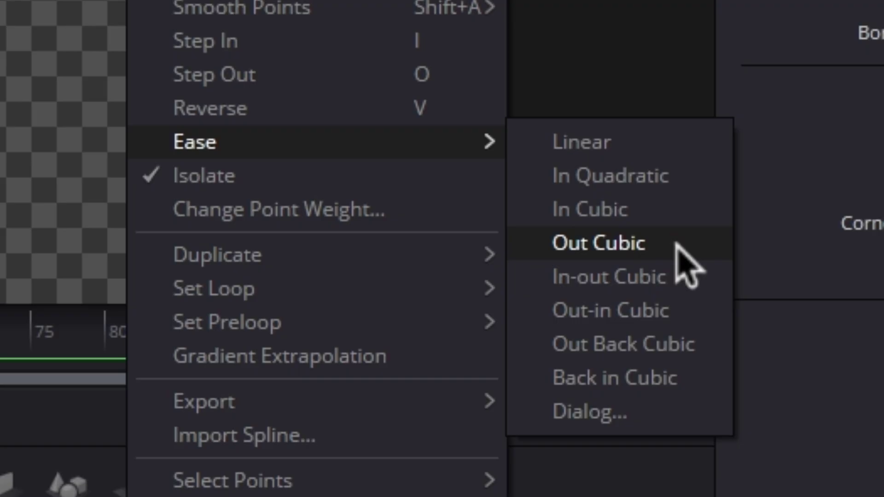
pyautogui.click(677, 244)
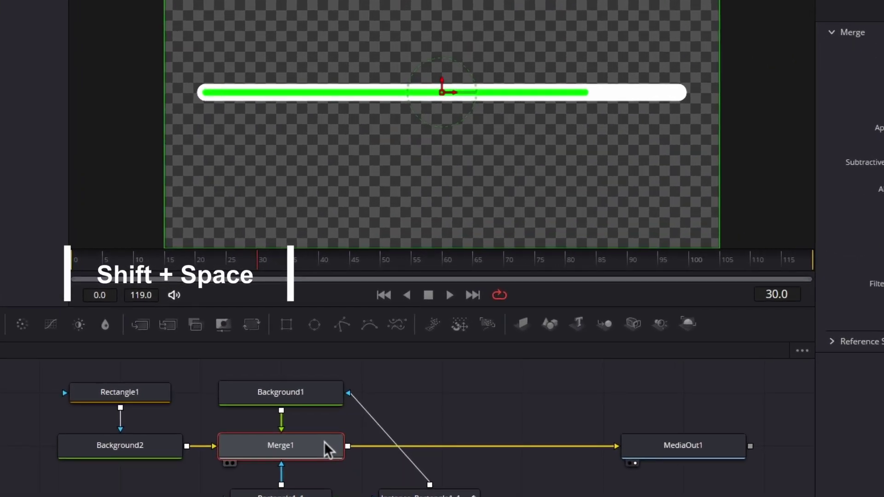
# Insert a Drop Shadow node between Merge1 and MediaOut1, and select MediaOut1
pyautogui.hotkey('shift', 'space')
pyautogui.write('Drop Shadow')
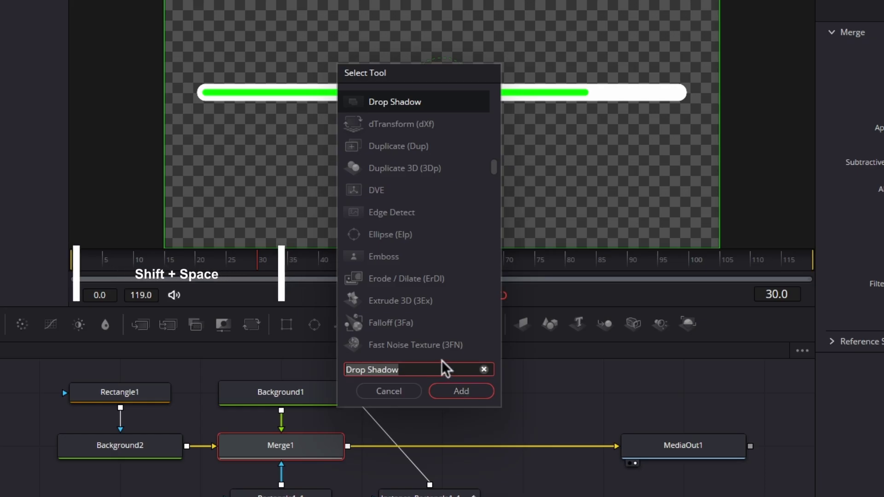
pyautogui.click(461, 391)
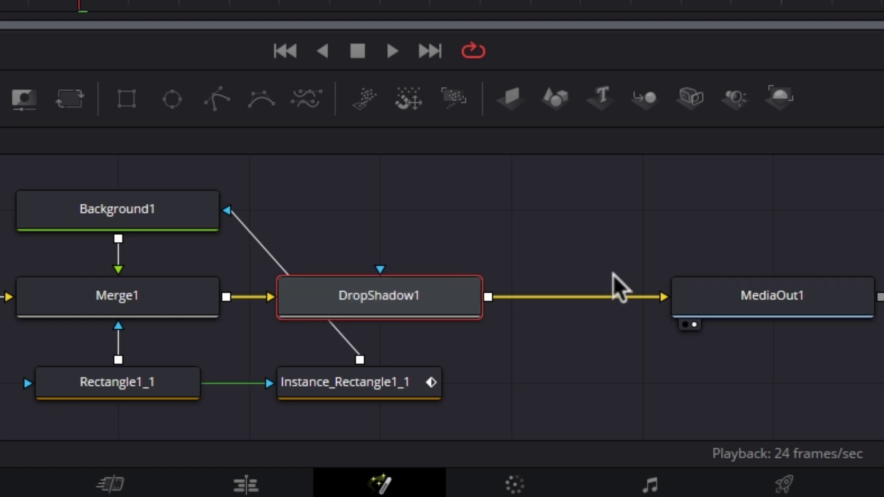
pyautogui.click(756, 305)
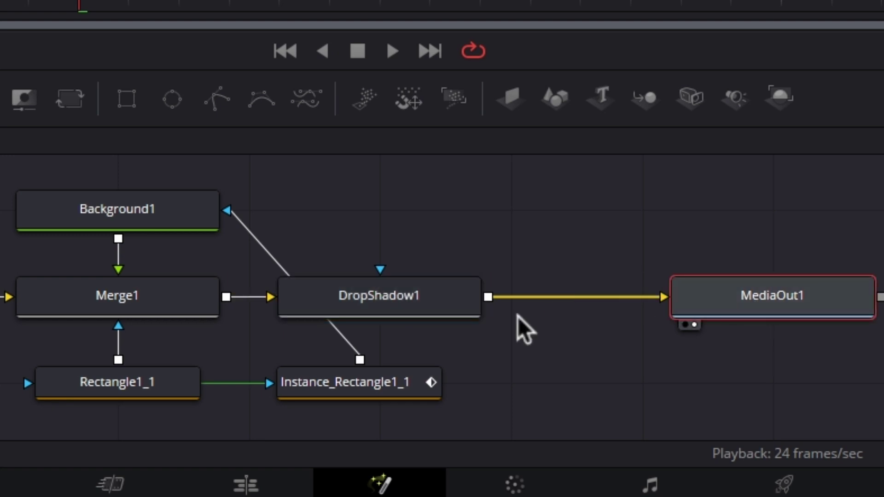
# Adjust the Drop Shadow node to a drop angle of about 40 and a drop distance of about 0.03
pyautogui.click(407, 312)
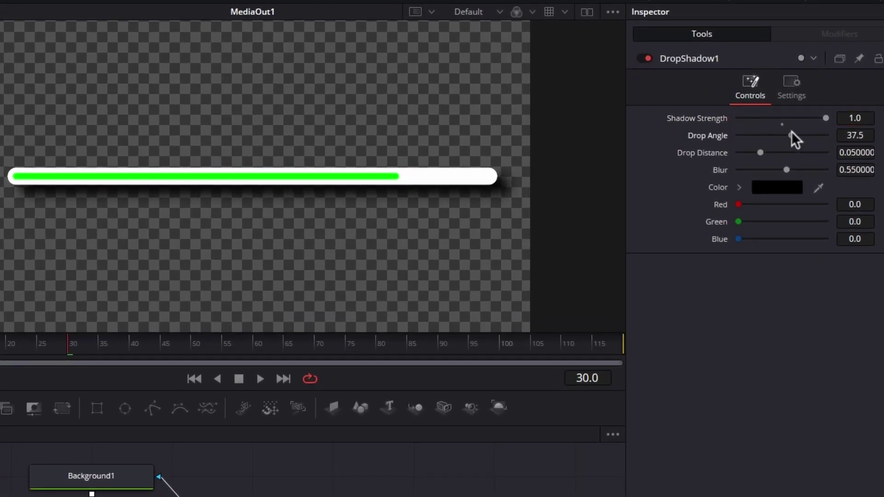
pyautogui.moveTo(791, 132); pyautogui.dragTo(755, 153)
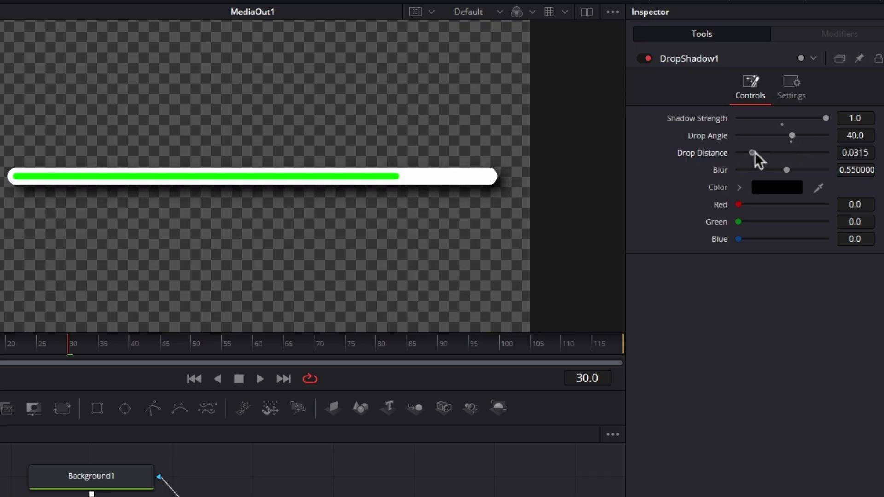
pyautogui.moveTo(793, 131); pyautogui.dragTo(789, 131)
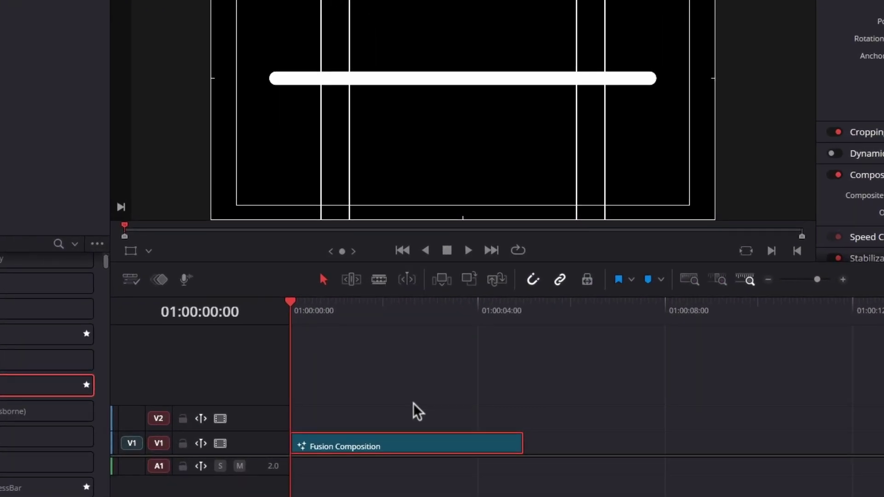
# In the edit timeline, place the Paper background on V1 beneath the Fusion Composition clip moved to V2, and play the result
pyautogui.press('space')
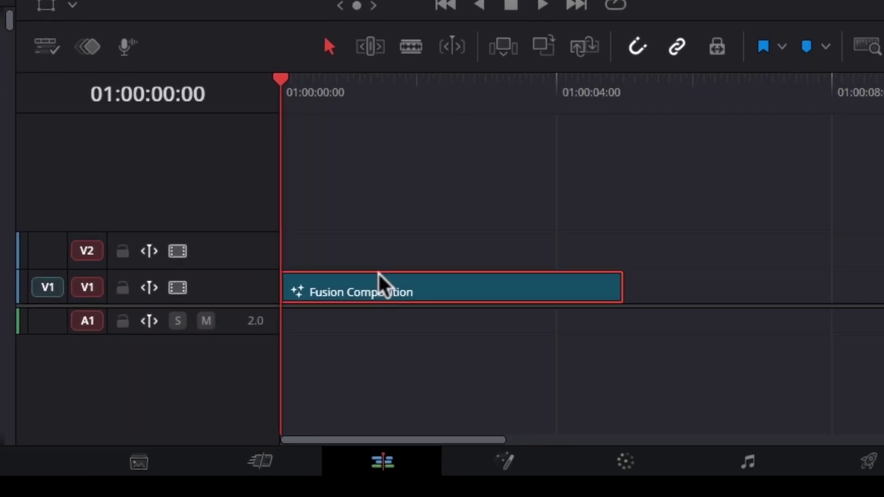
pyautogui.moveTo(378, 273); pyautogui.dragTo(367, 251)
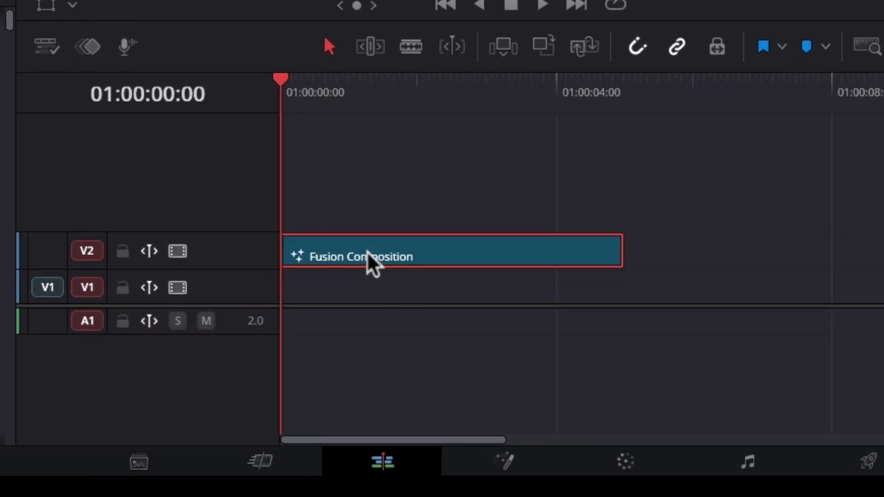
pyautogui.moveTo(1, 246); pyautogui.dragTo(282, 300)
pyautogui.click(361, 292)
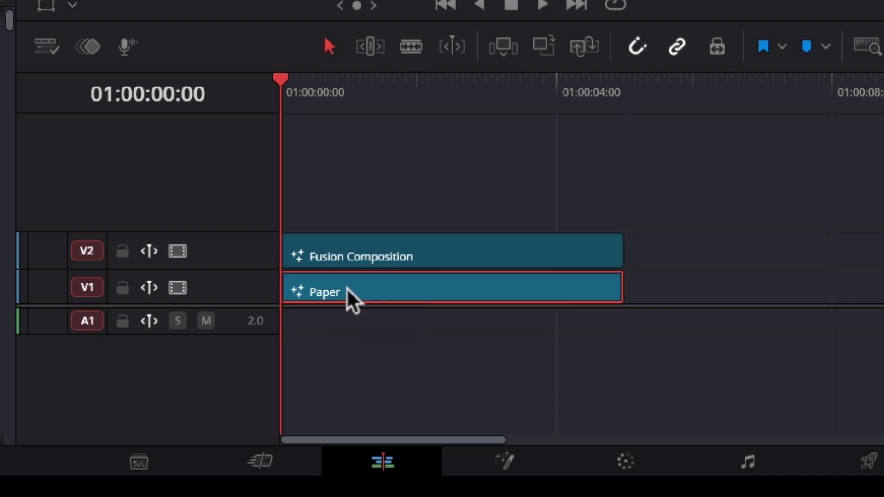
pyautogui.click(346, 239)
pyautogui.press('space')
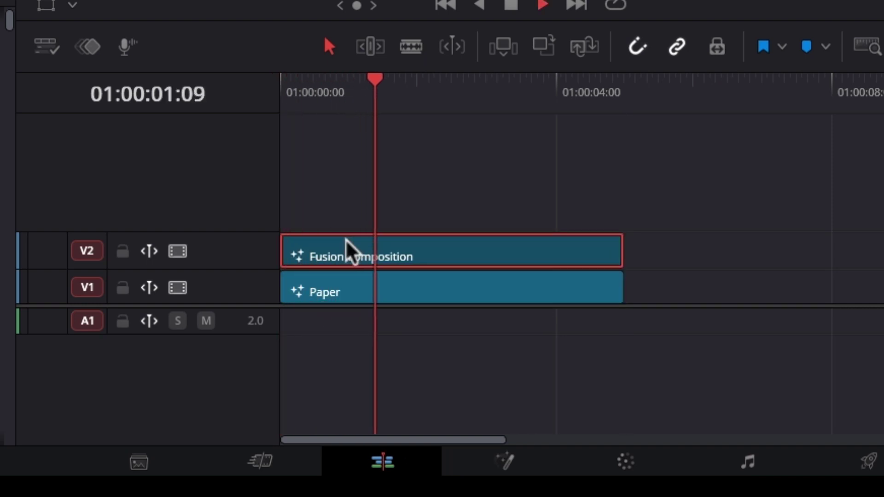